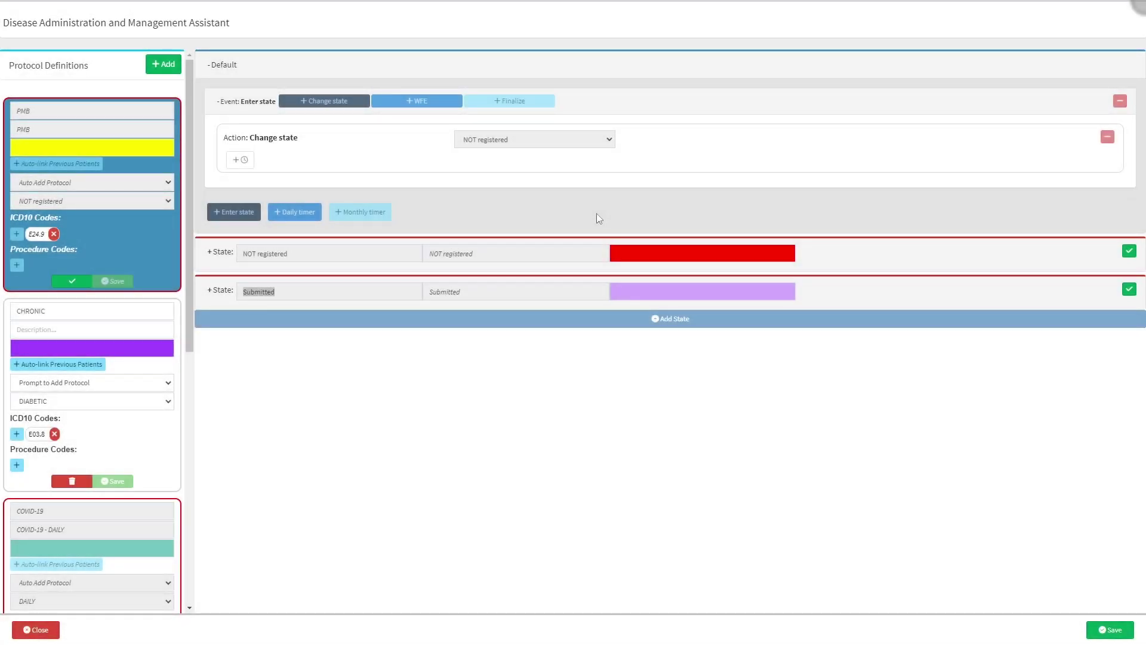
# Add a new protocol definition and pick a teal colour for it (RGB 60, 153, 154).
pyautogui.click(597, 214)
pyautogui.click(164, 64)
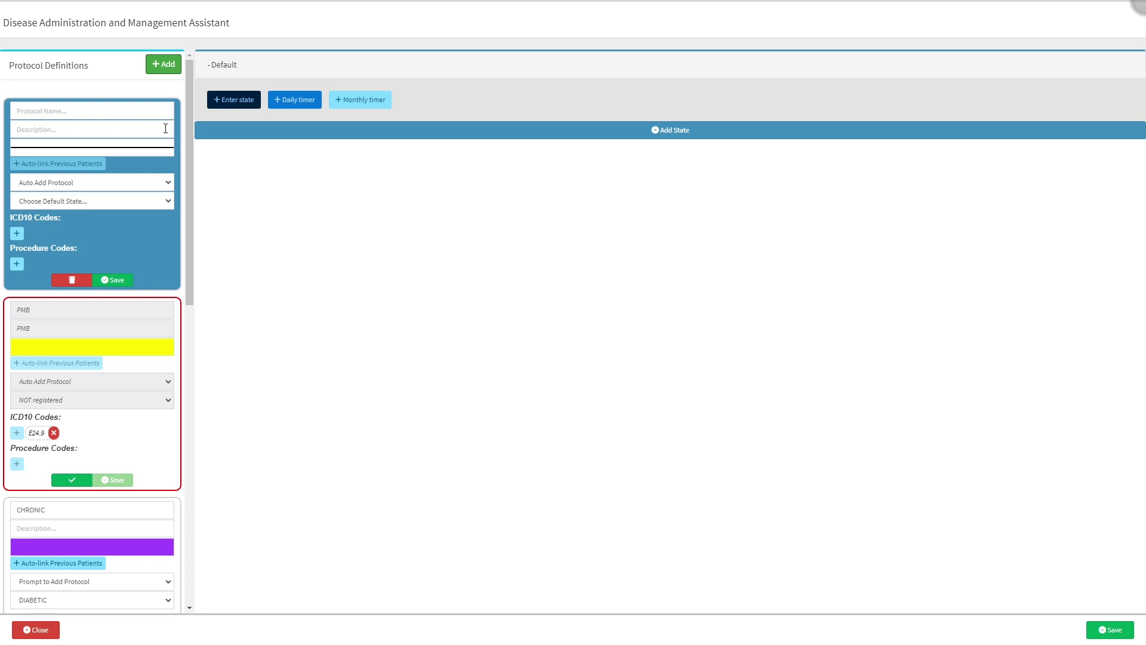
pyautogui.click(165, 149)
pyautogui.click(166, 154)
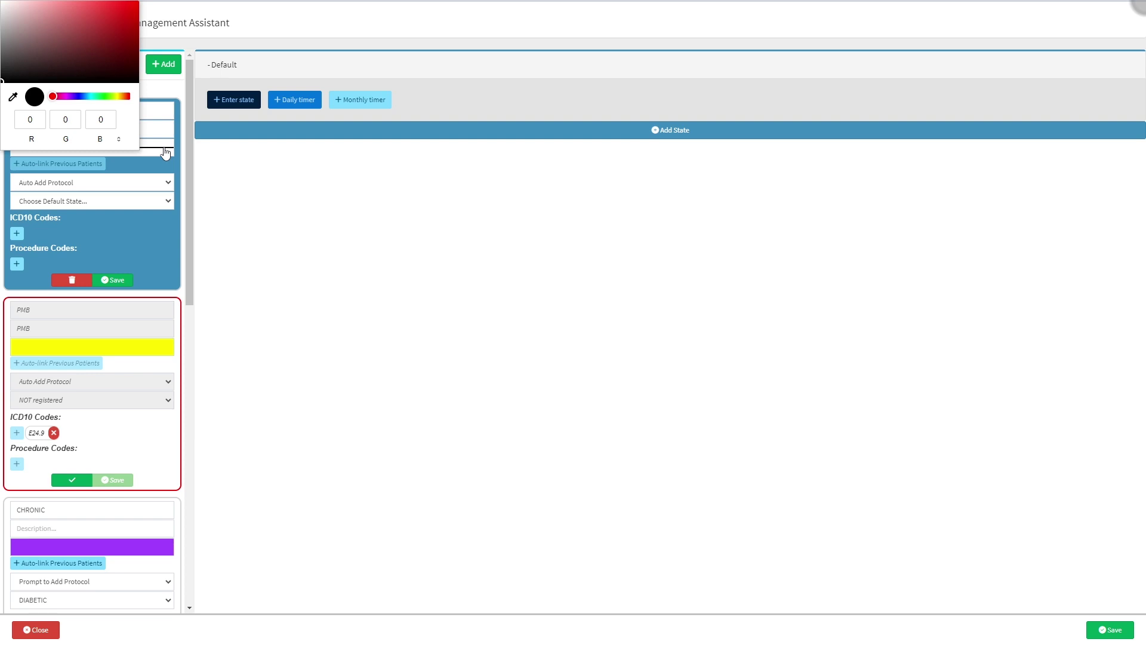
pyautogui.click(91, 97)
pyautogui.click(85, 34)
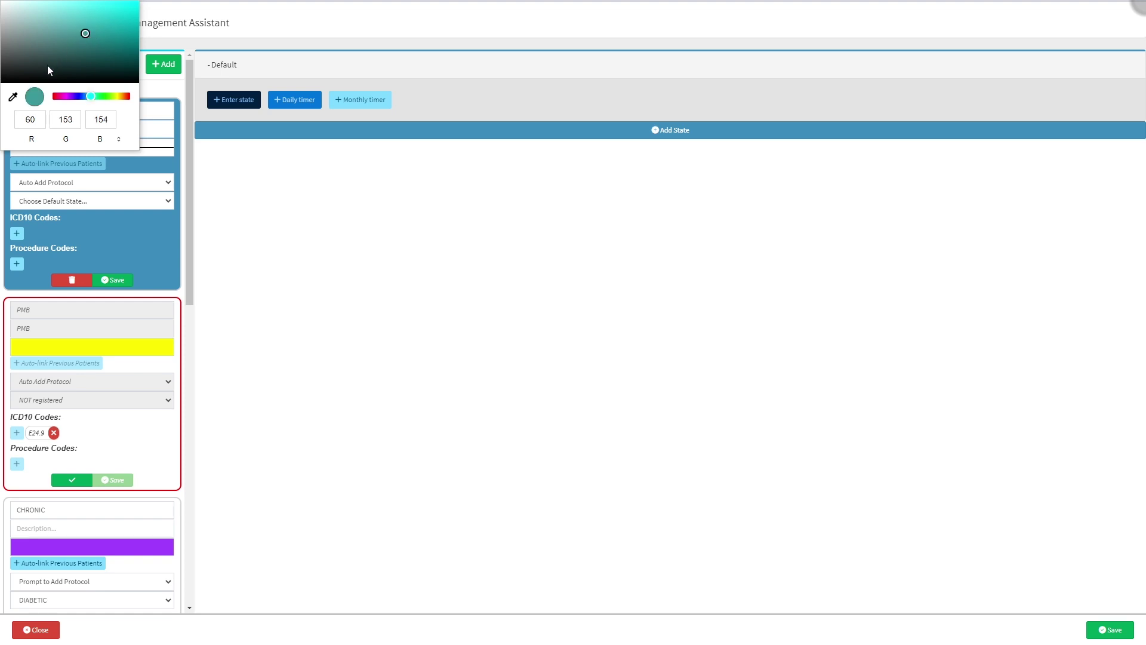
# Recolour the new protocol by sampling the bright green of its Save button and setting the green value to 200.
pyautogui.click(14, 97)
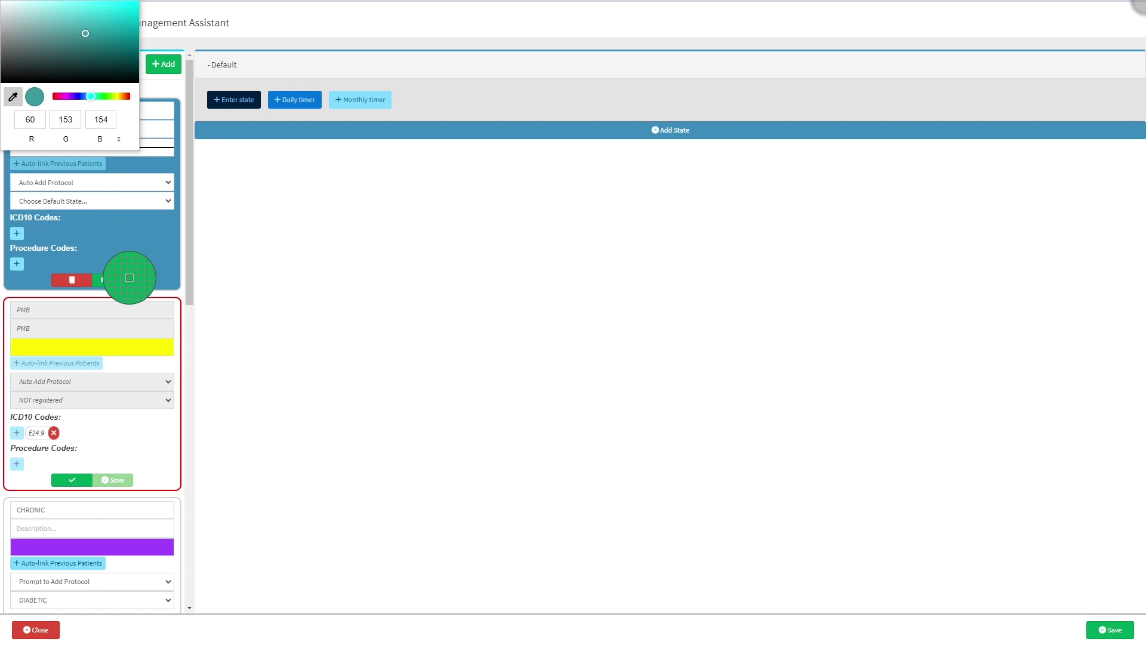
pyautogui.click(129, 277)
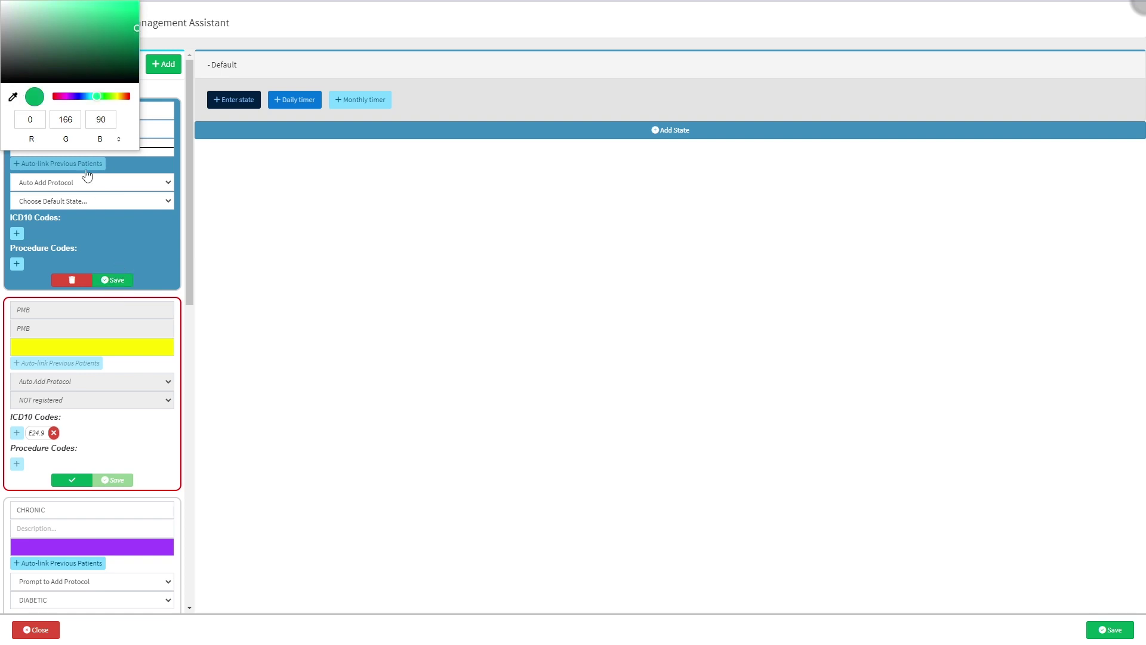
pyautogui.doubleClick(71, 120)
pyautogui.write('200')
pyautogui.press('Return')
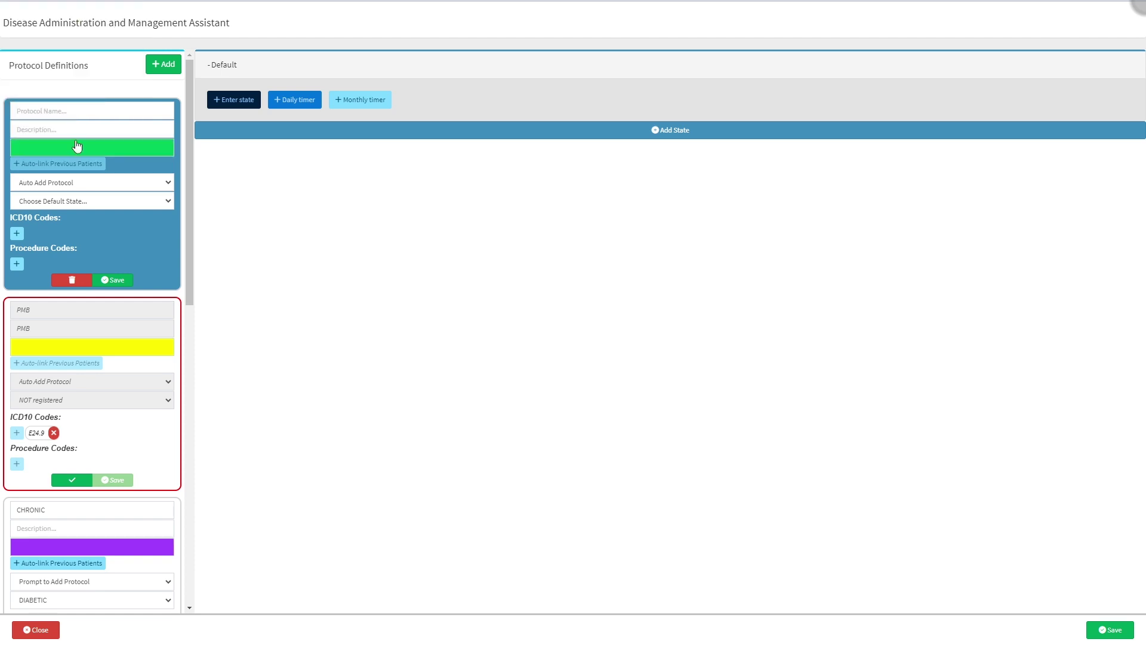
# Set the new protocol's adding mode to Auto Add Protocol.
pyautogui.click(76, 150)
pyautogui.click(79, 181)
pyautogui.click(80, 183)
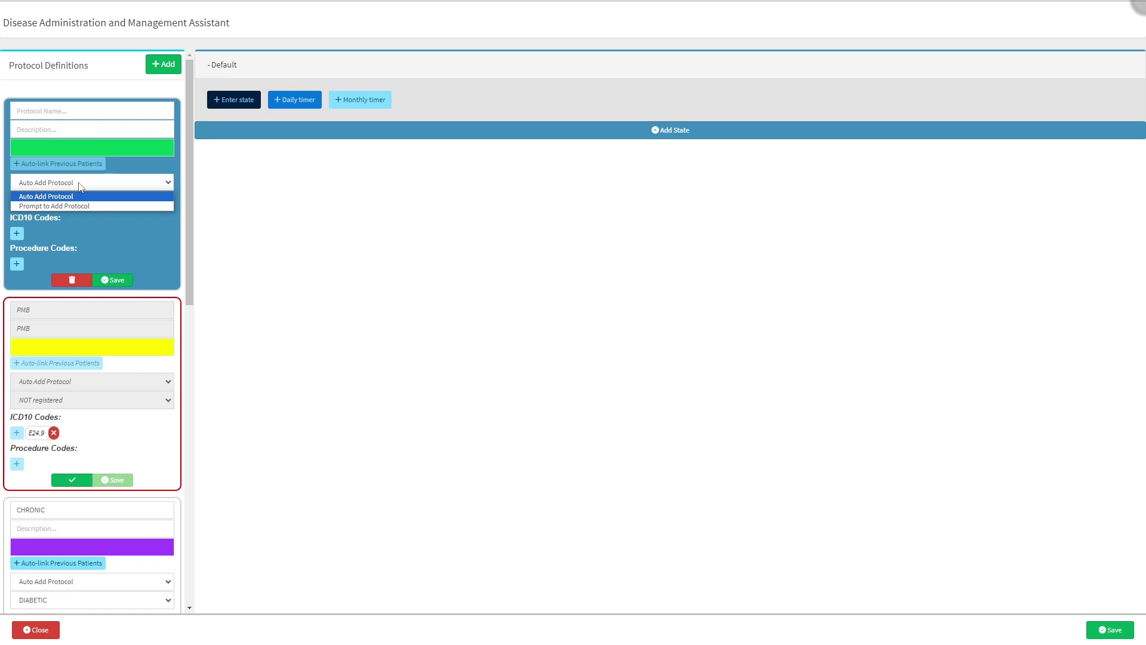
pyautogui.click(80, 196)
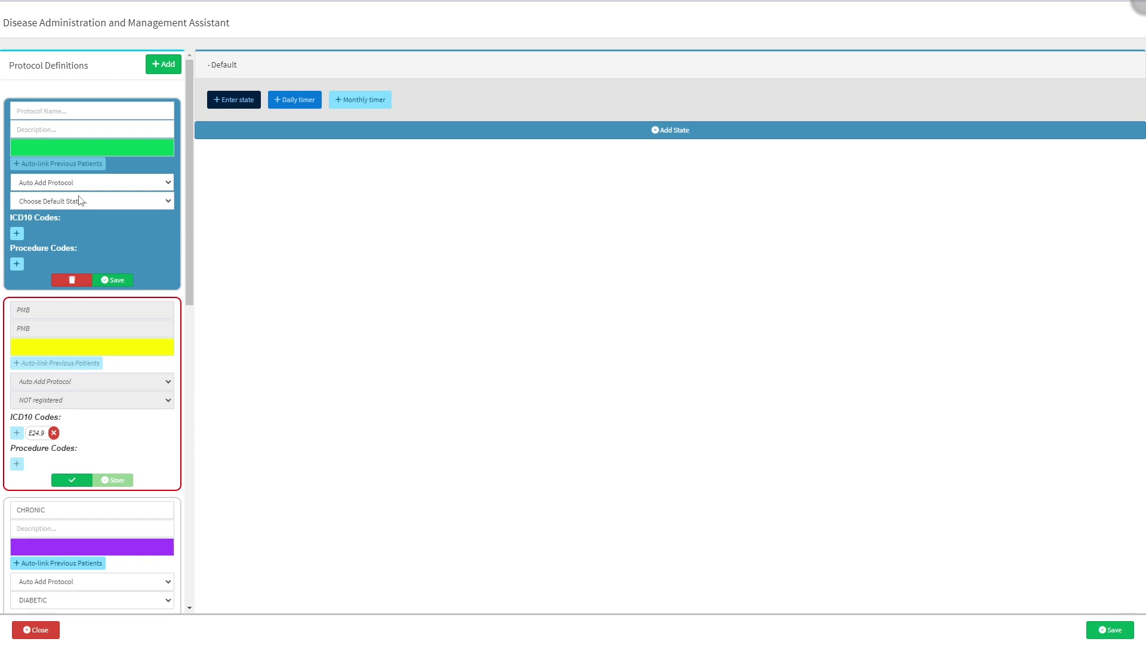
# Choose Chronic as the protocol's default state.
pyautogui.click(80, 201)
pyautogui.click(81, 195)
pyautogui.click(83, 202)
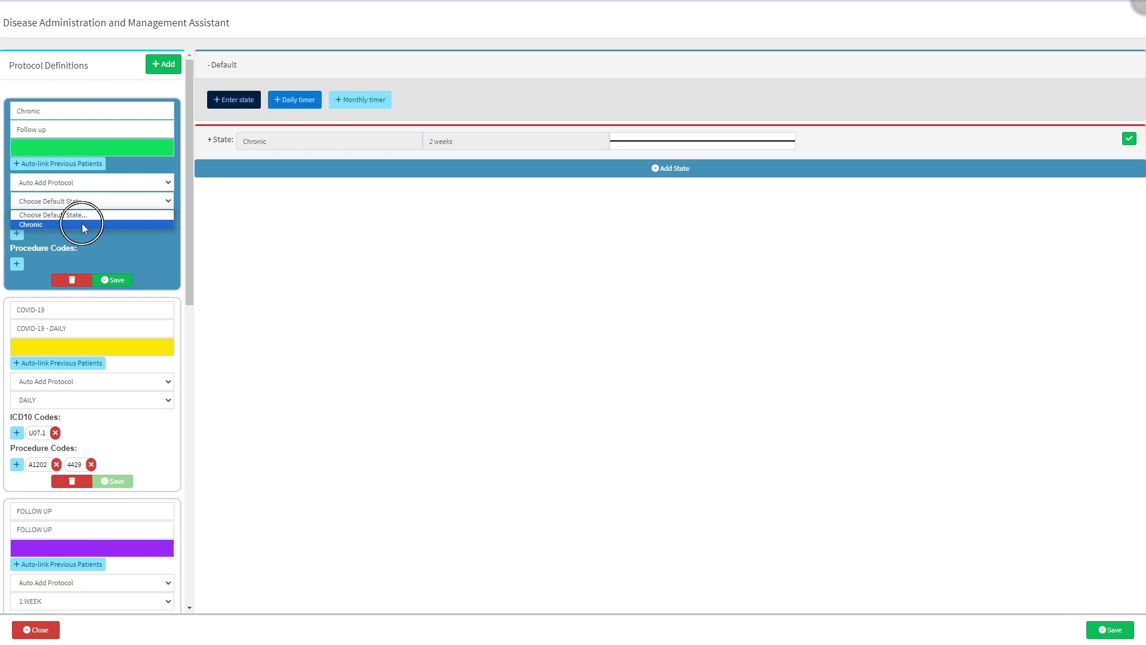
pyautogui.click(81, 224)
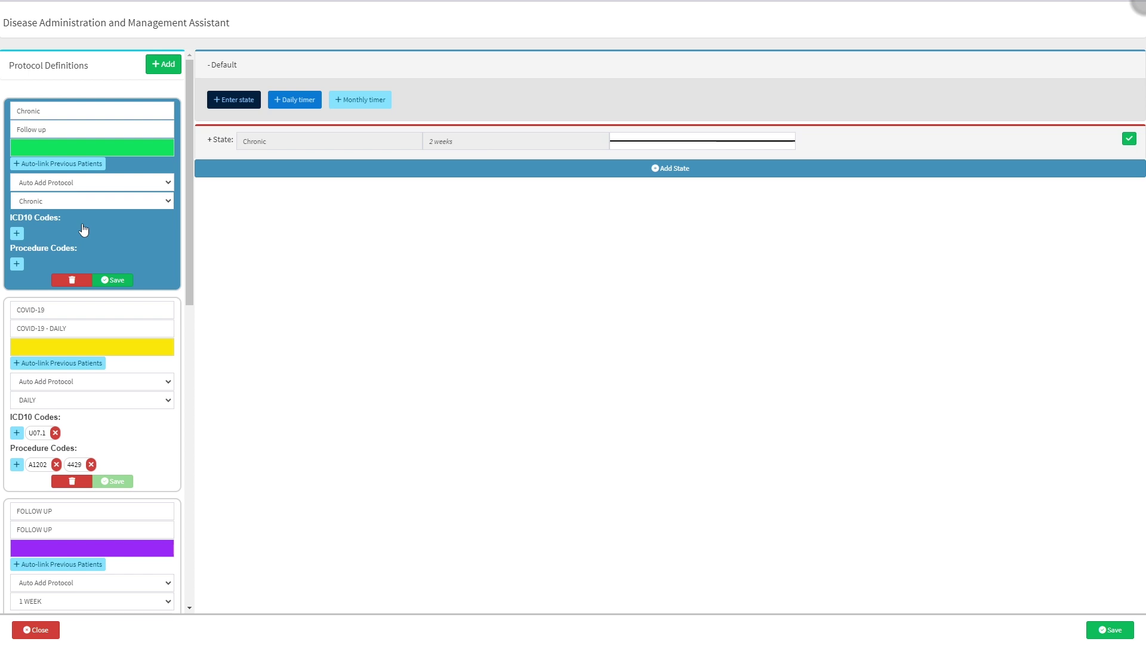
# Open auto-linking of previous patients for the CHRONIC protocol and set the Auto-link From date to 2023-08-08.
pyautogui.click(71, 172)
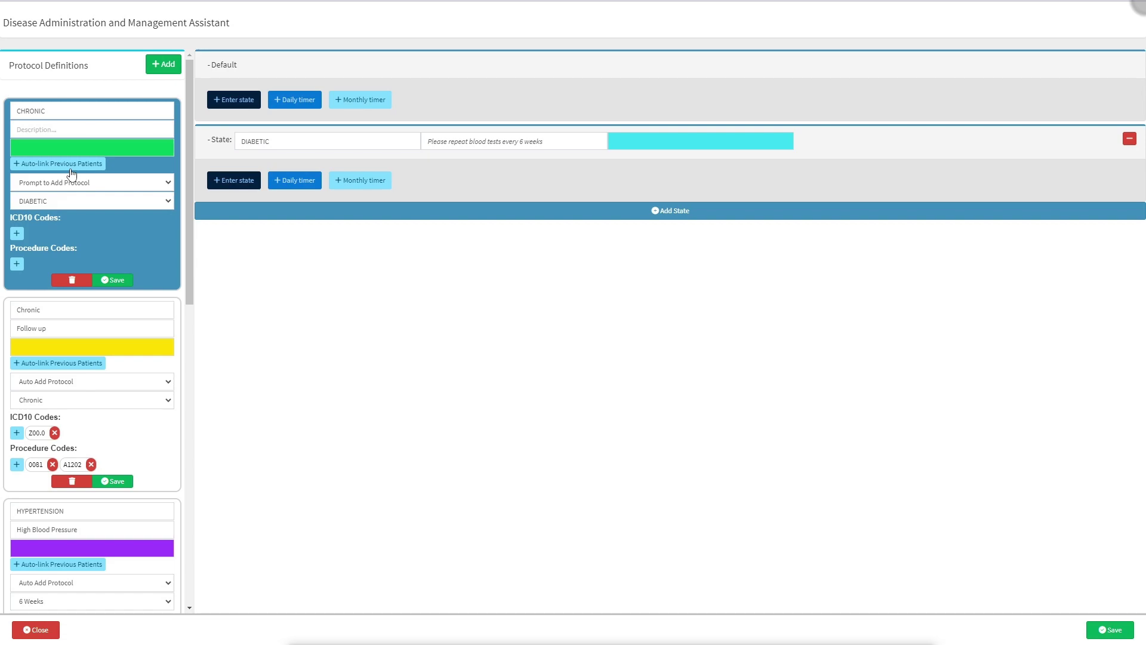
pyautogui.click(90, 165)
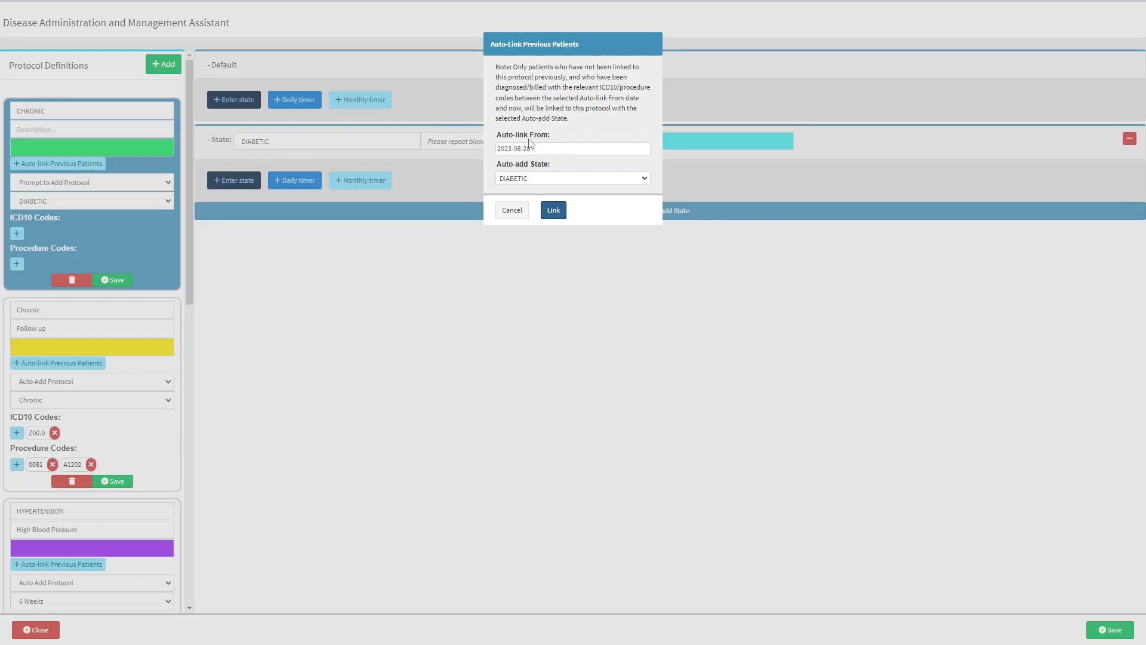
pyautogui.click(567, 135)
pyautogui.click(567, 151)
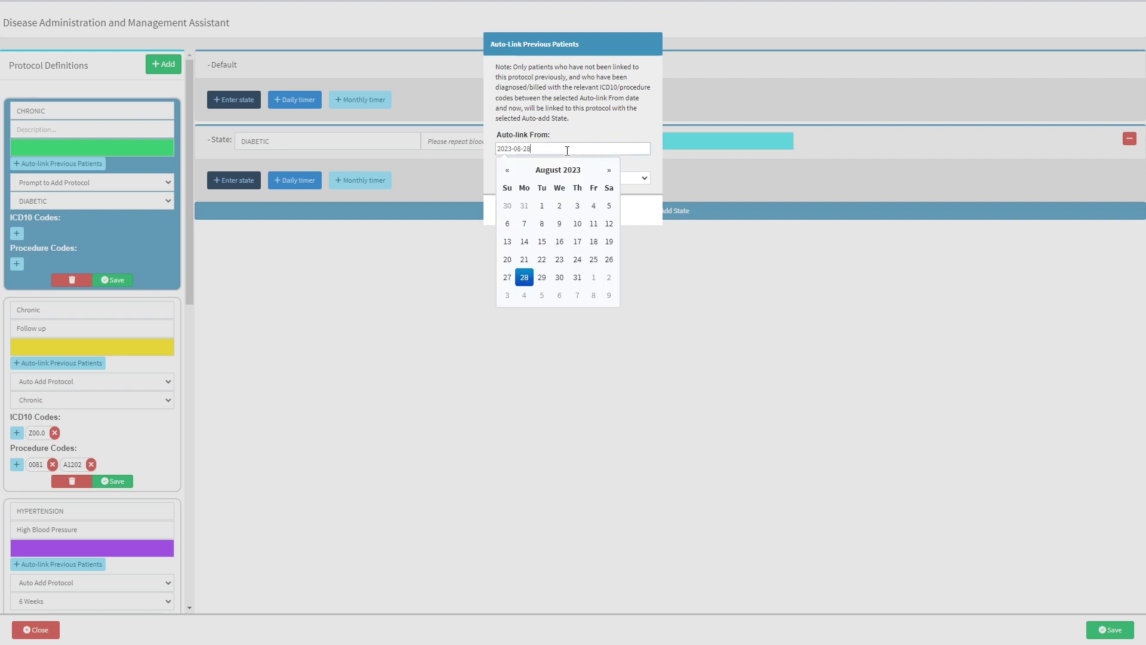
pyautogui.click(543, 223)
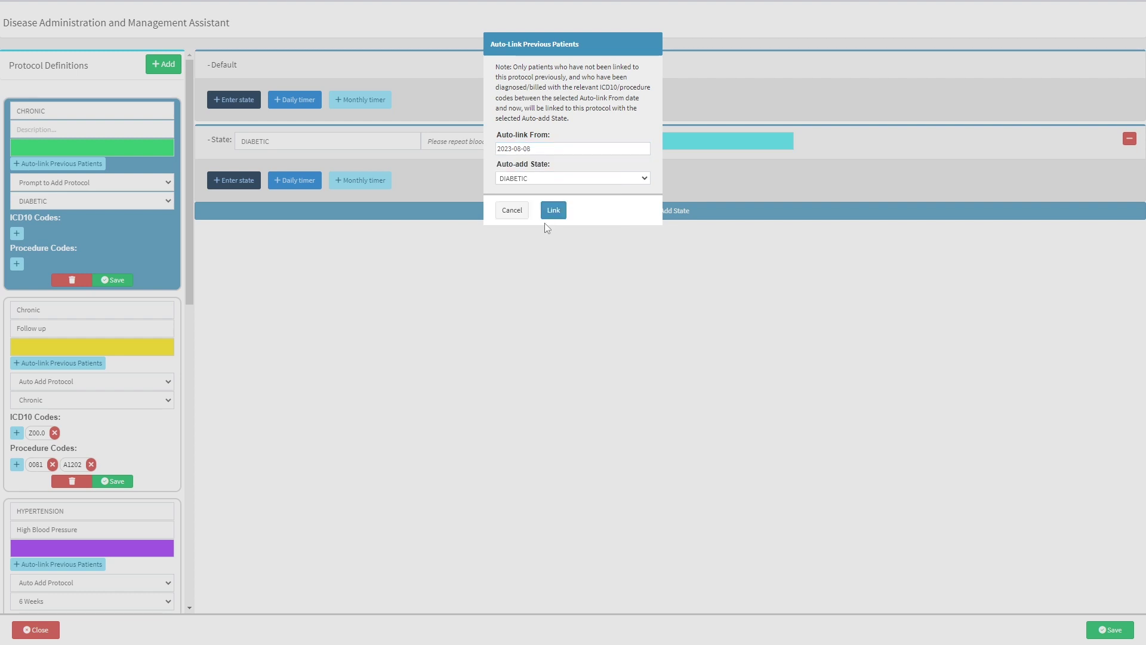
# Set the Auto-add State to DIABETIC and link the previous patients to the protocol.
pyautogui.click(554, 166)
pyautogui.click(554, 178)
pyautogui.click(555, 180)
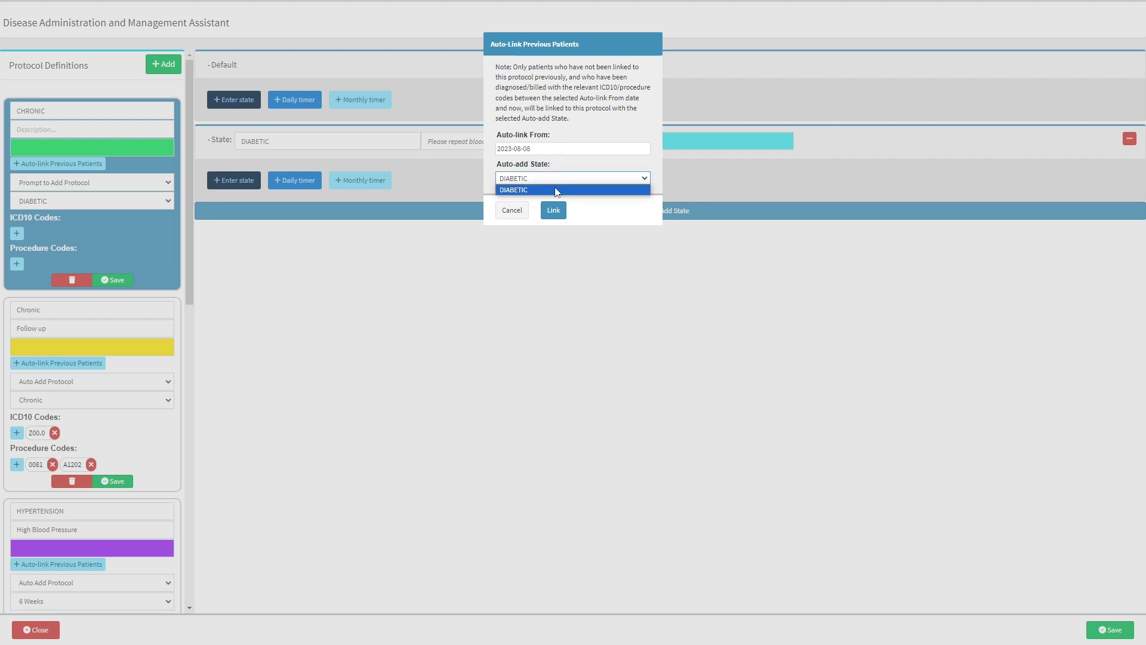
pyautogui.click(555, 190)
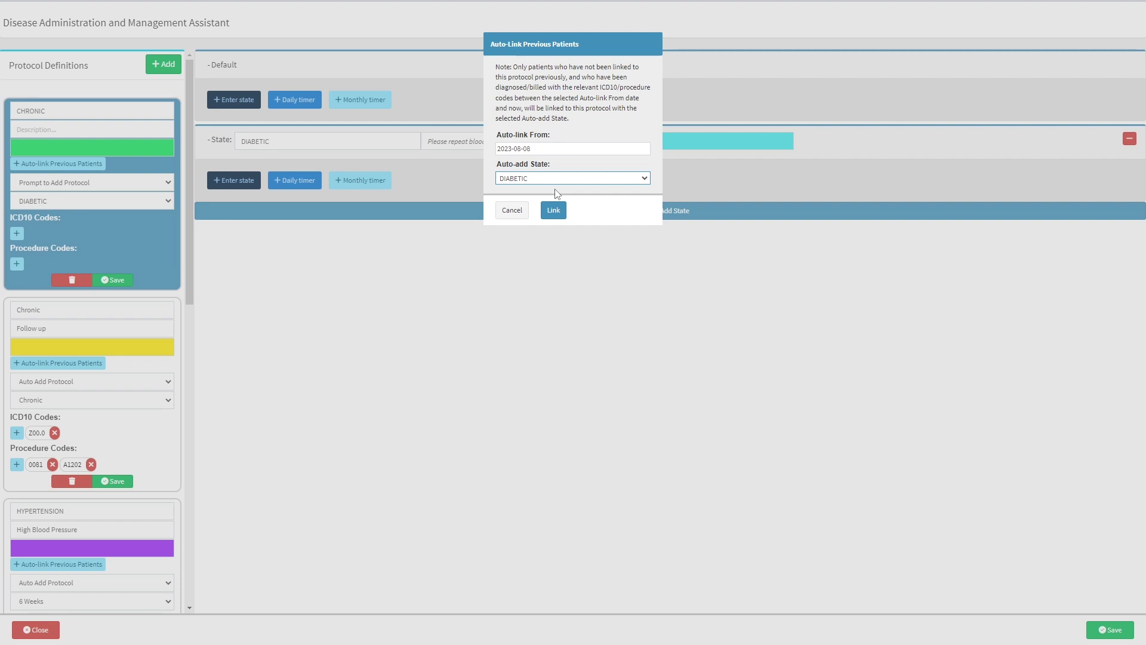
pyautogui.click(524, 219)
pyautogui.click(550, 220)
pyautogui.click(550, 219)
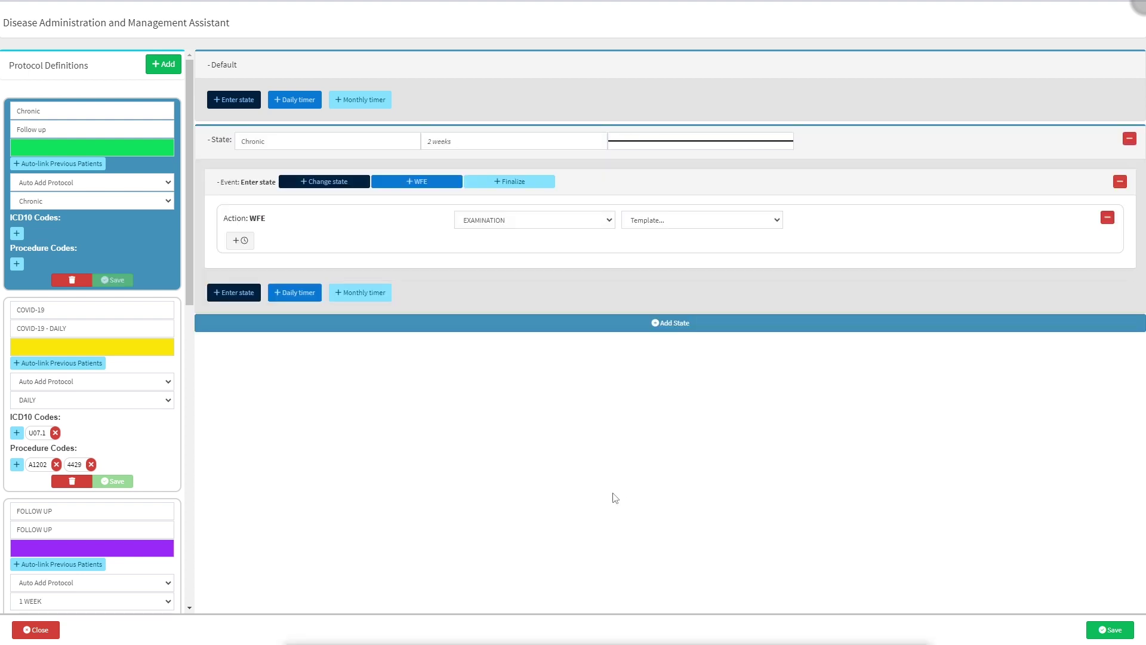
# Find ICD10 codes for the protocol with "Exam" and add Z00.0 General medical examination and R82.7 Abnormal findings on microbiological examination of urine.
pyautogui.click(18, 234)
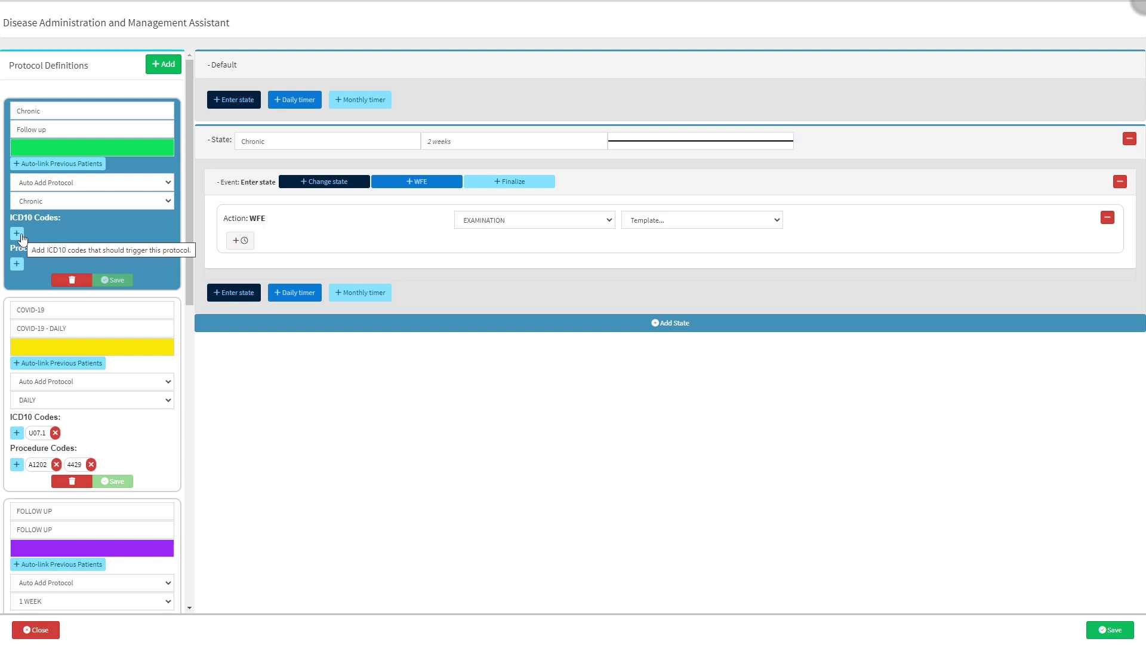
pyautogui.click(17, 234)
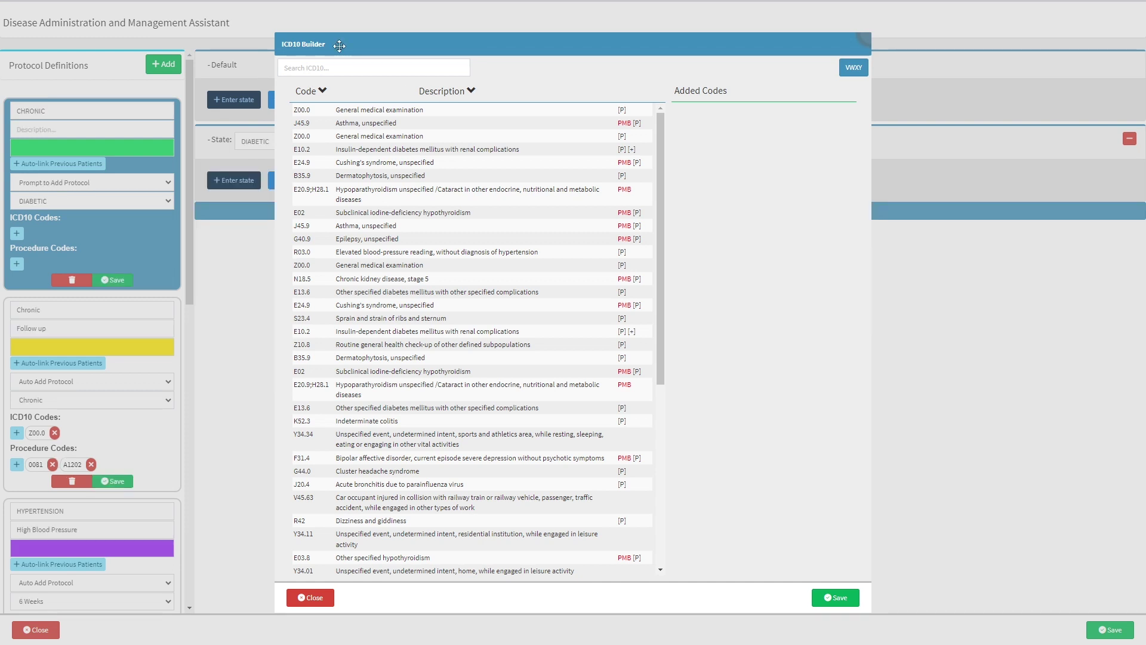
pyautogui.click(284, 69)
pyautogui.write('E')
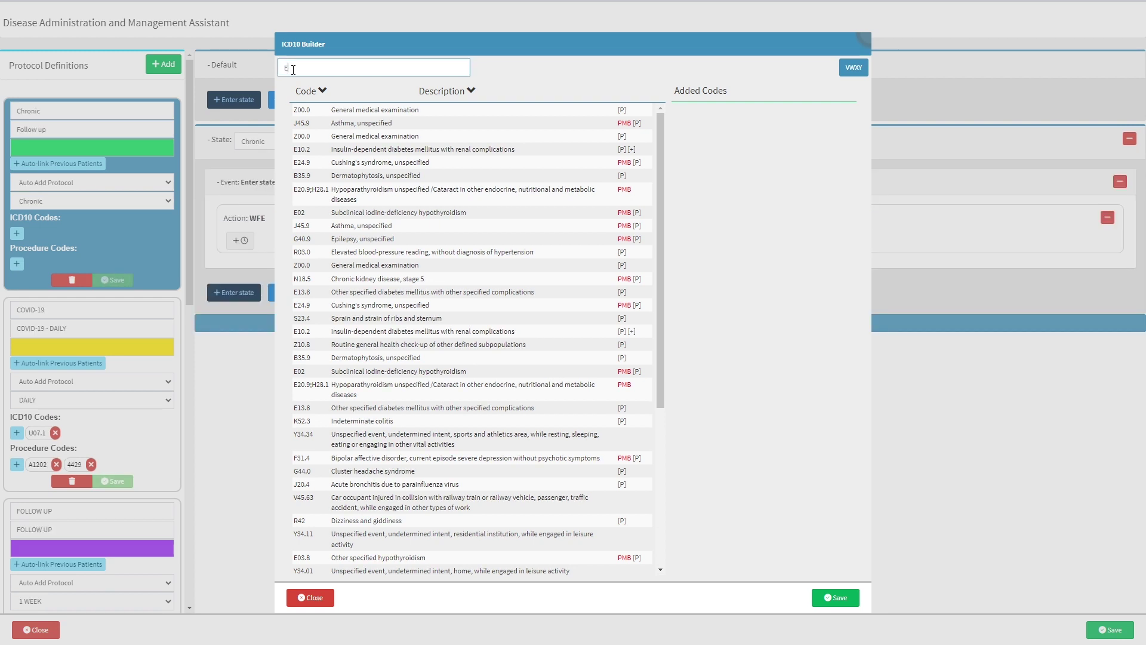
pyautogui.write('xam')
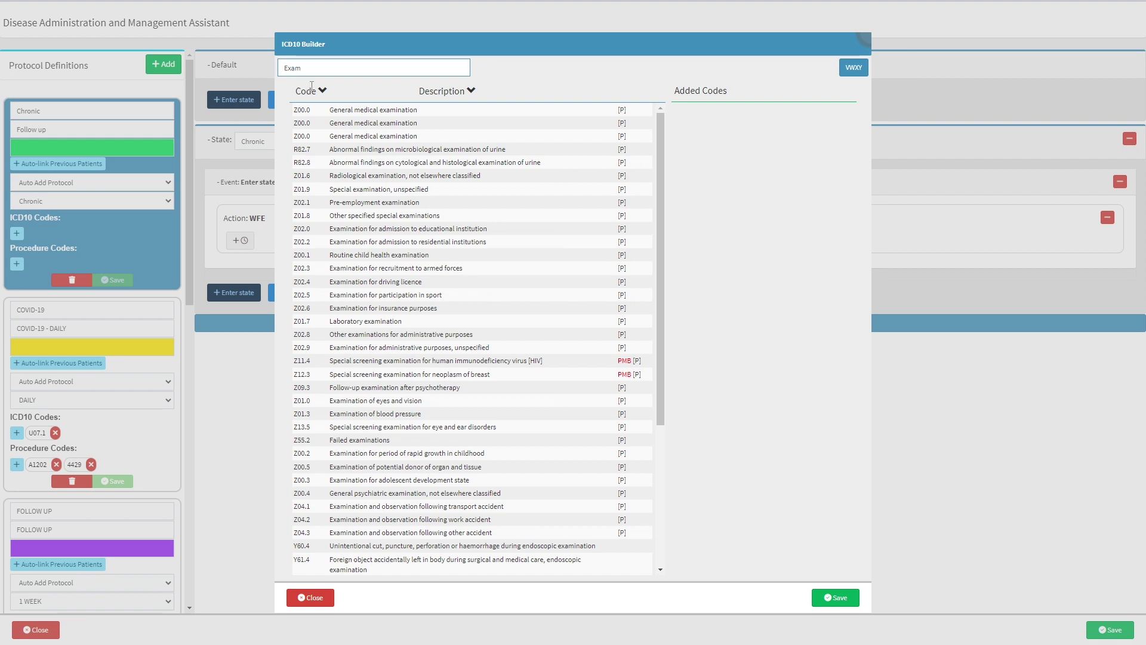
pyautogui.click(341, 111)
pyautogui.click(352, 154)
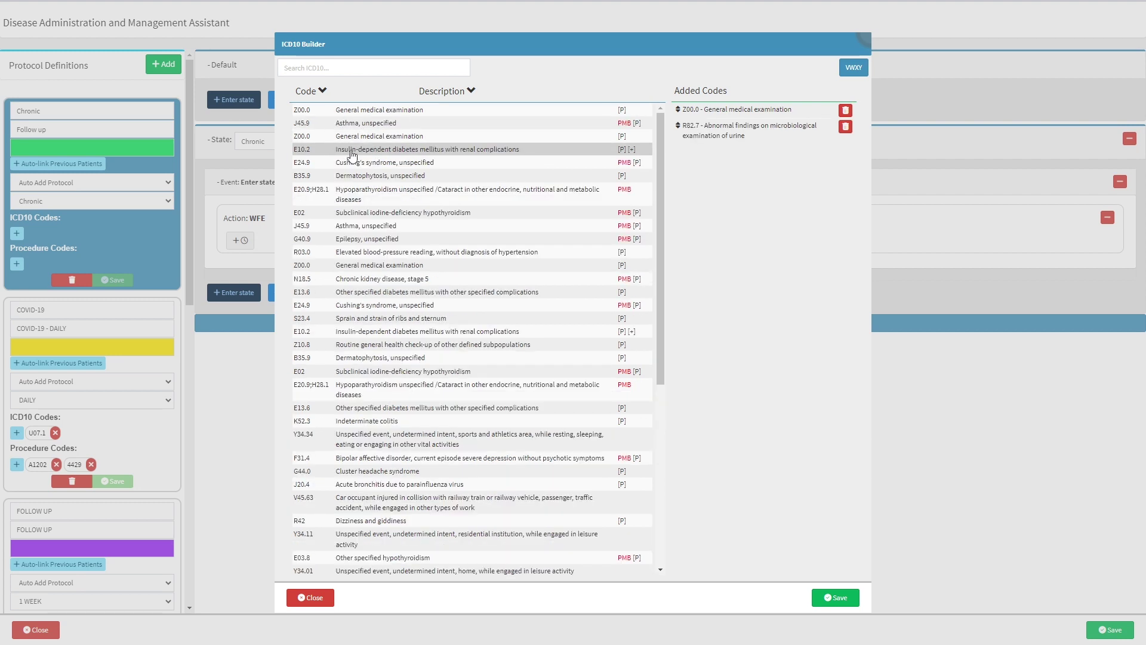
# Add E24.9 Cushing's syndrome, unspecified to the ICD10 codes and remove it from the added codes again.
pyautogui.click(353, 163)
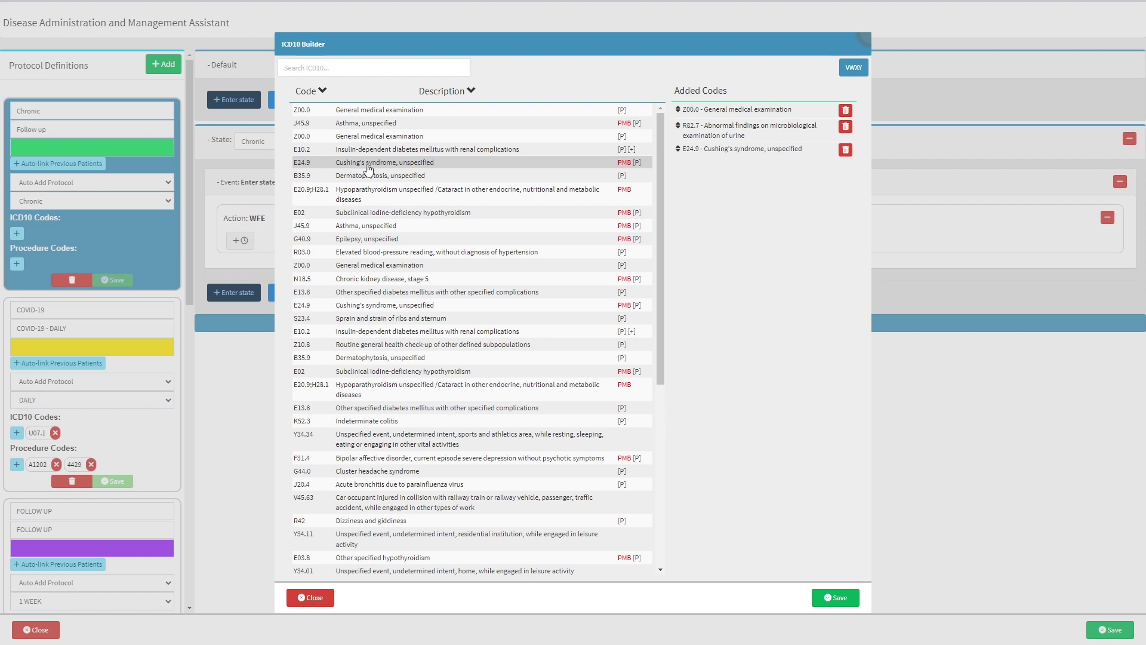
pyautogui.click(845, 150)
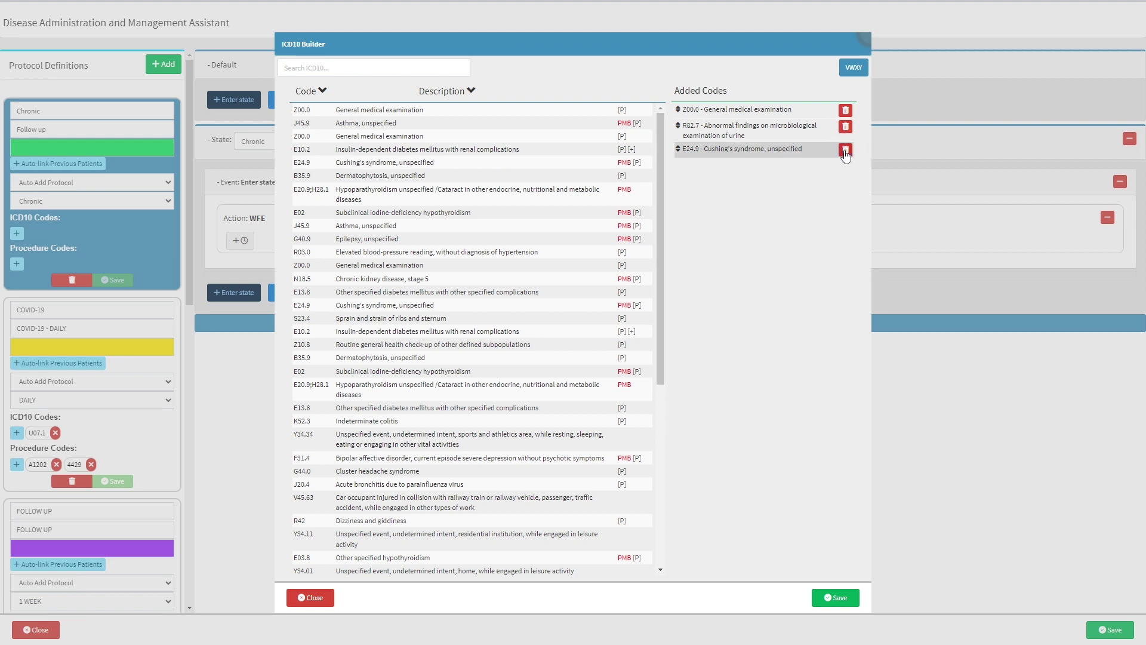
pyautogui.click(845, 150)
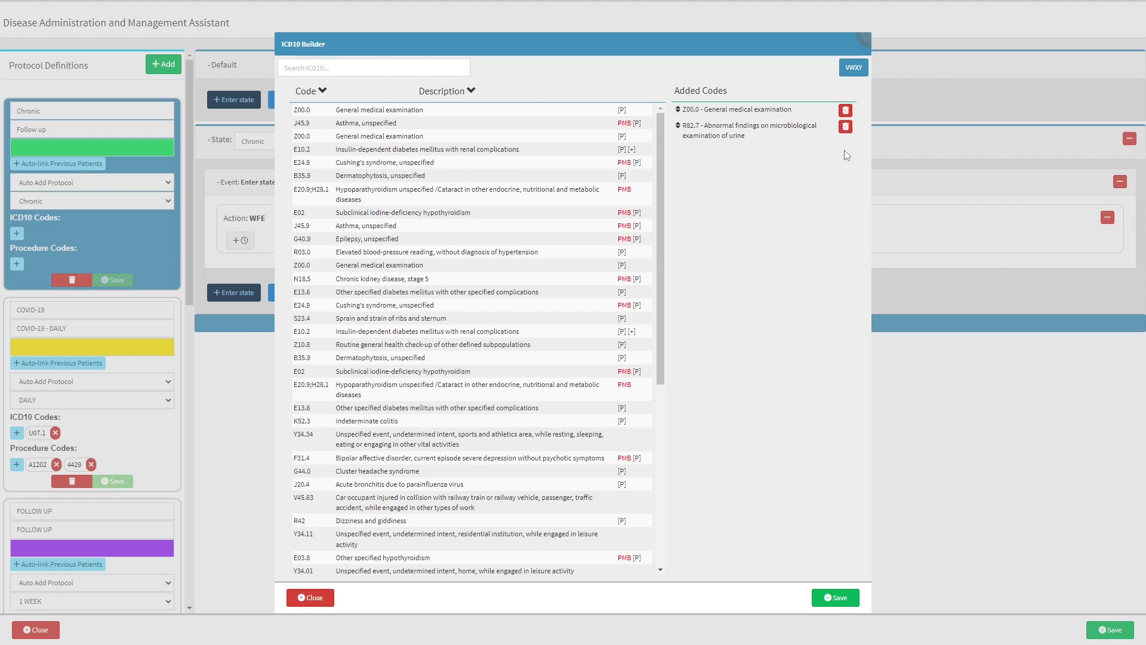
# Try to exit the ICD10 Builder without saving, and cancel the exit.
pyautogui.click(326, 599)
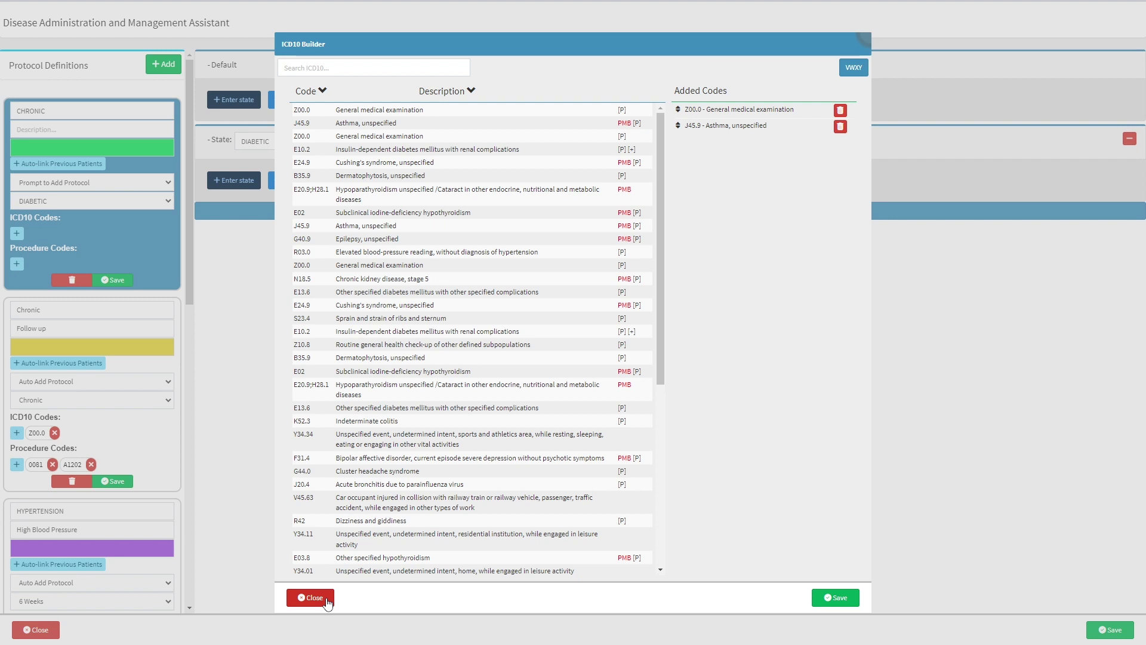
pyautogui.click(328, 600)
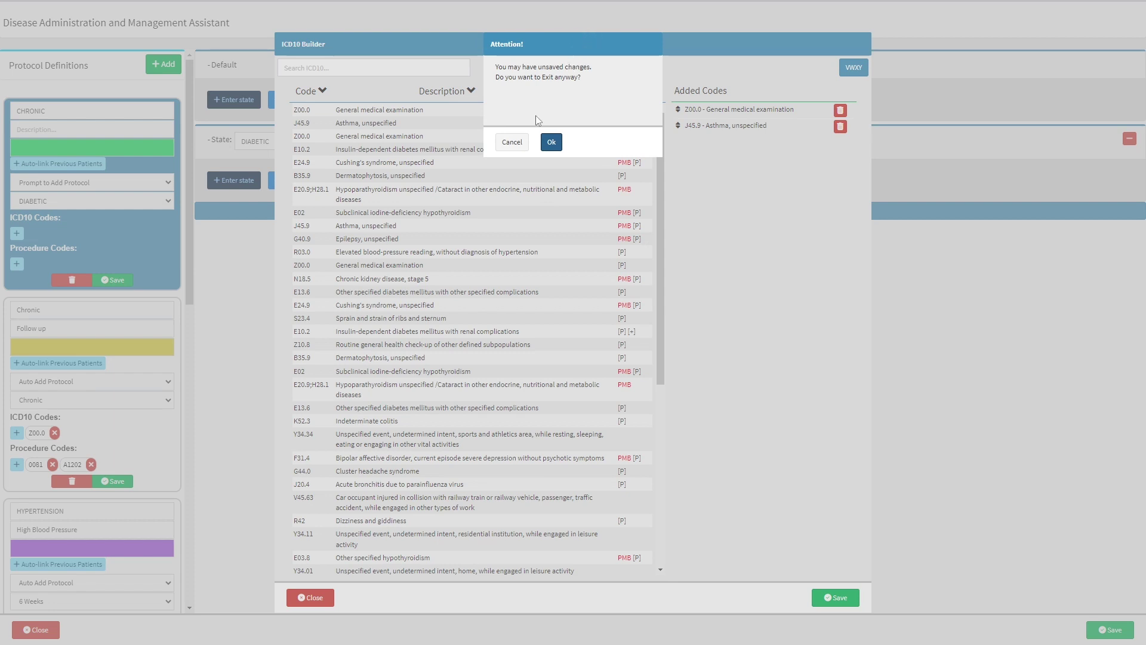
pyautogui.click(520, 150)
pyautogui.click(549, 148)
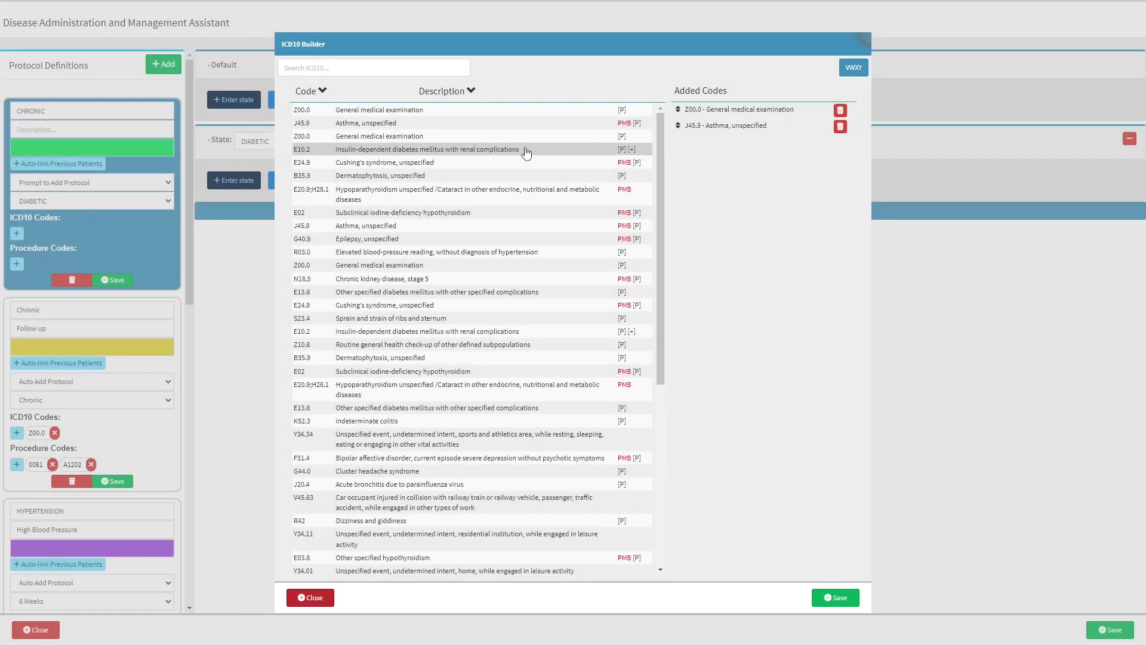
# Save the added ICD10 codes to the protocol and remove J45.9 from its code list.
pyautogui.click(826, 600)
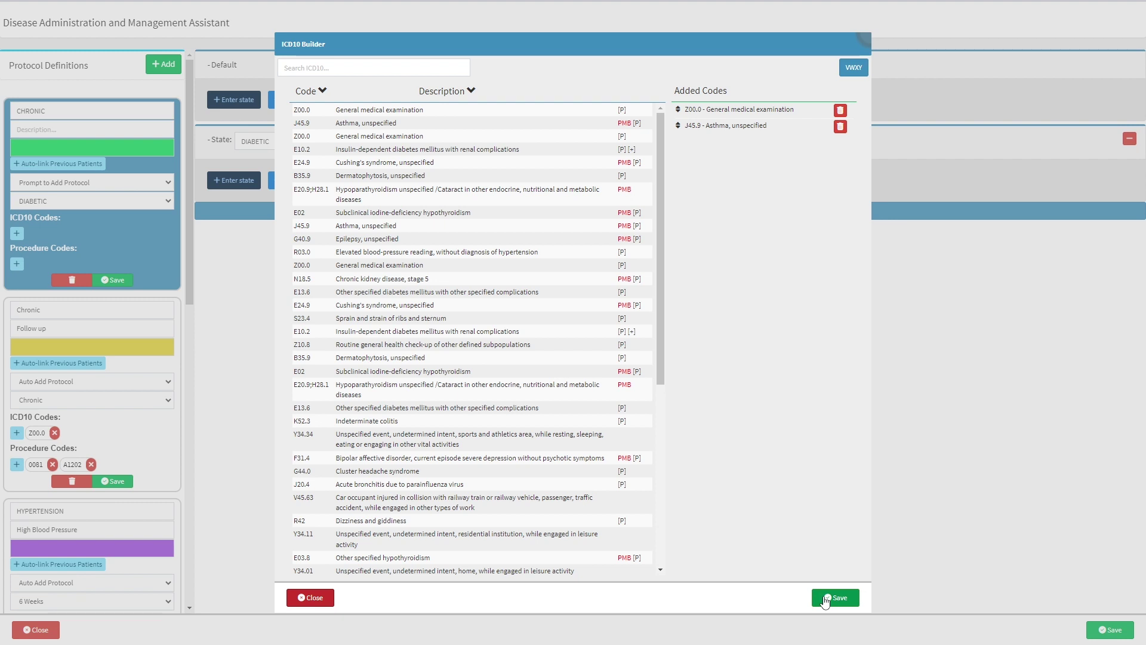
pyautogui.click(825, 600)
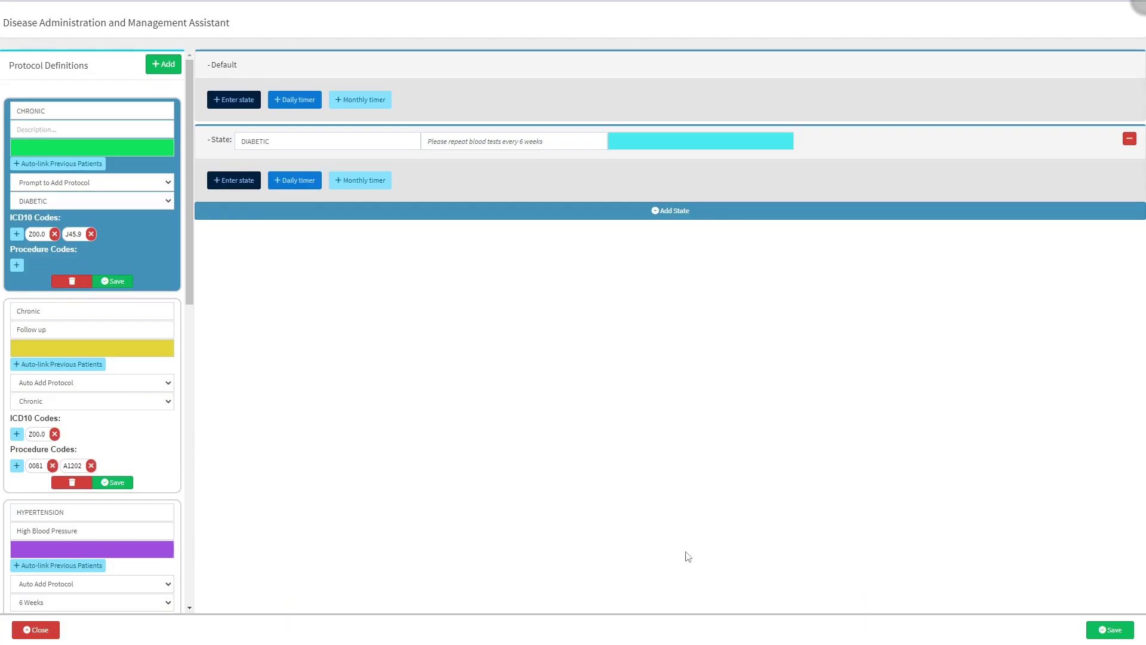
pyautogui.click(93, 234)
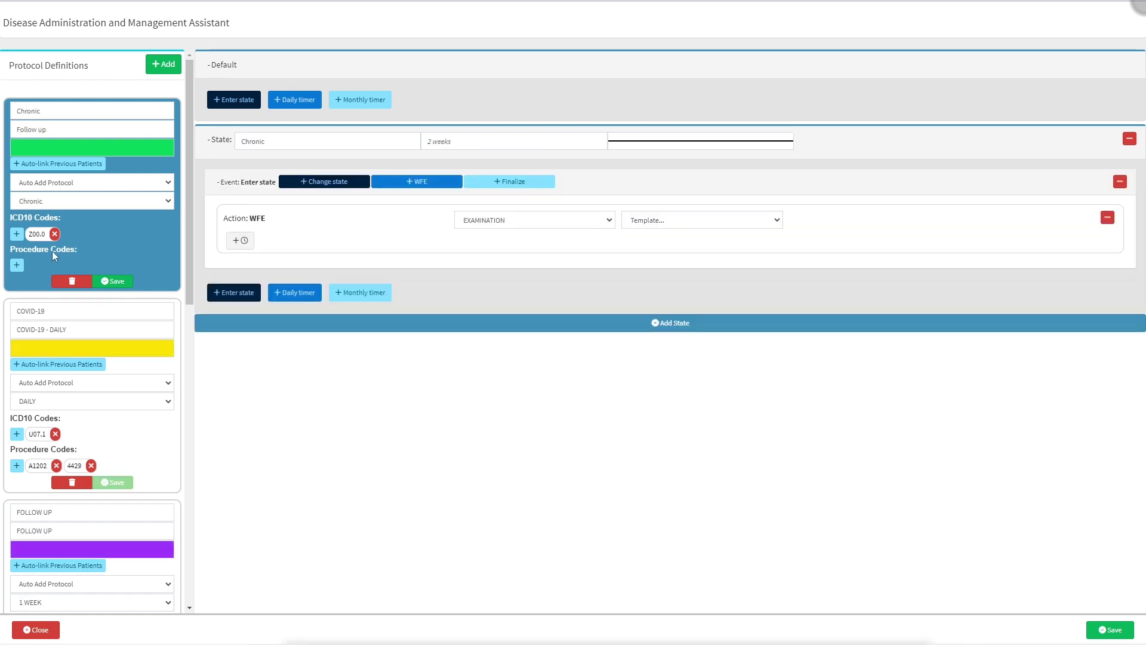
# Search the billing items for procedure code 0081 and add Repeat examinations to the protocol's procedure codes.
pyautogui.click(18, 264)
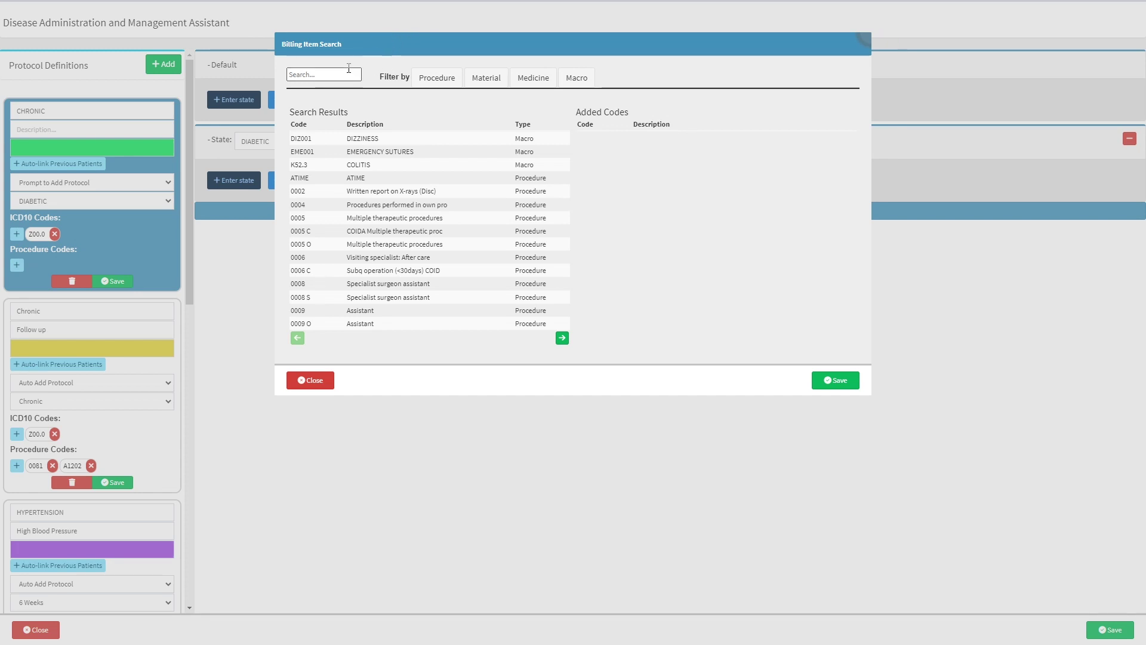
pyautogui.click(329, 75)
pyautogui.write('0081')
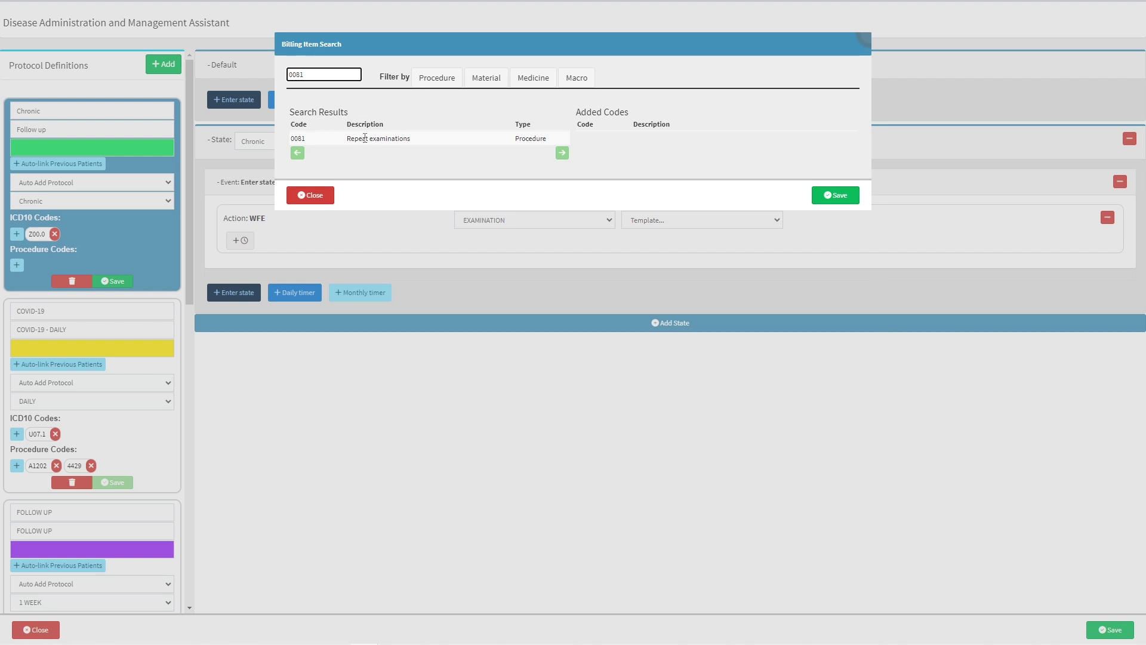
pyautogui.doubleClick(365, 137)
# Search the billing items for code A1202 and add the blood sample collection procedure to the added codes.
pyautogui.click(332, 74)
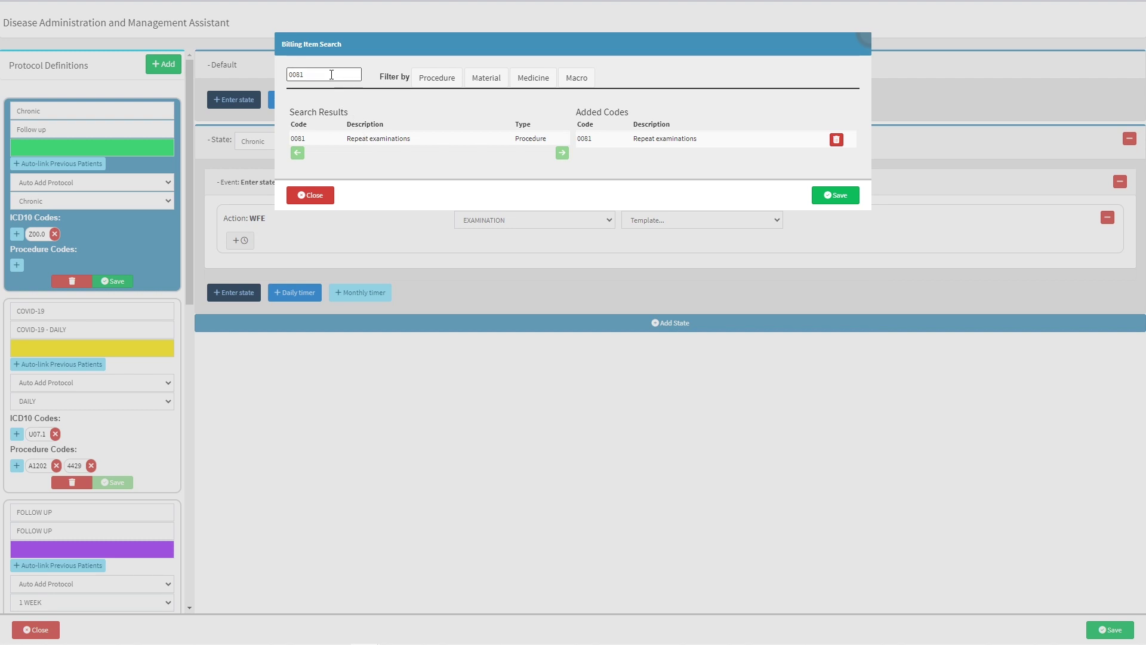
pyautogui.hotkey('ctrl', 'a')
pyautogui.press('BackSpace')
pyautogui.write('a1202')
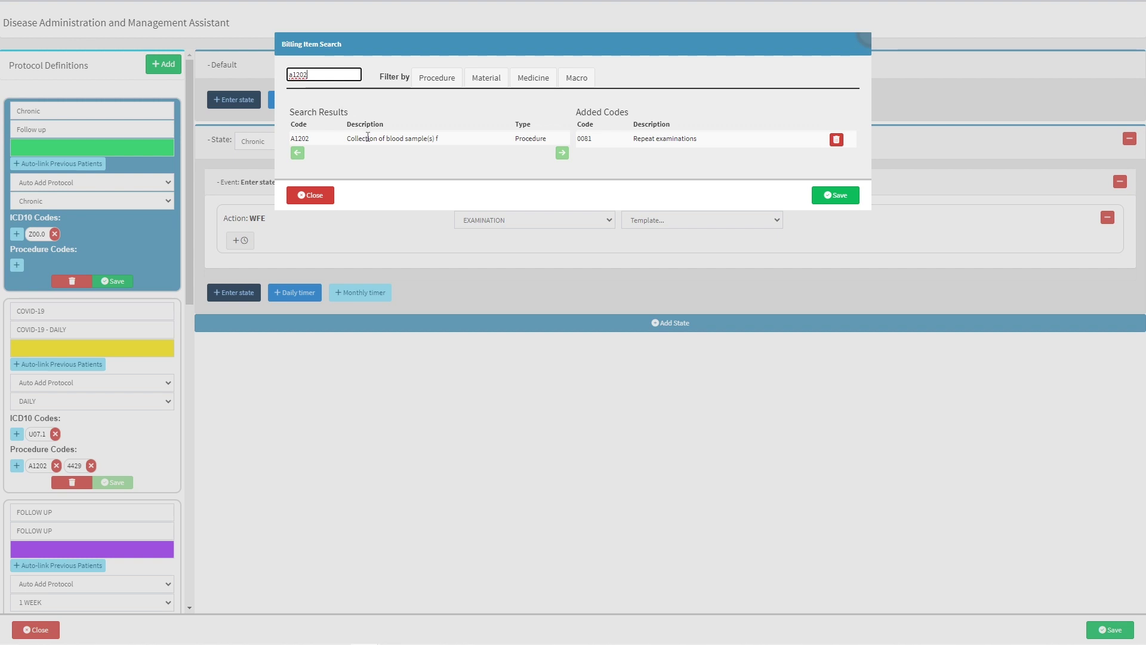
pyautogui.doubleClick(368, 139)
# Search for procedure code 4429, add Quantitative PCR (DNA/RNA) and remove it from the added codes again.
pyautogui.click(334, 74)
pyautogui.press('BackSpace')
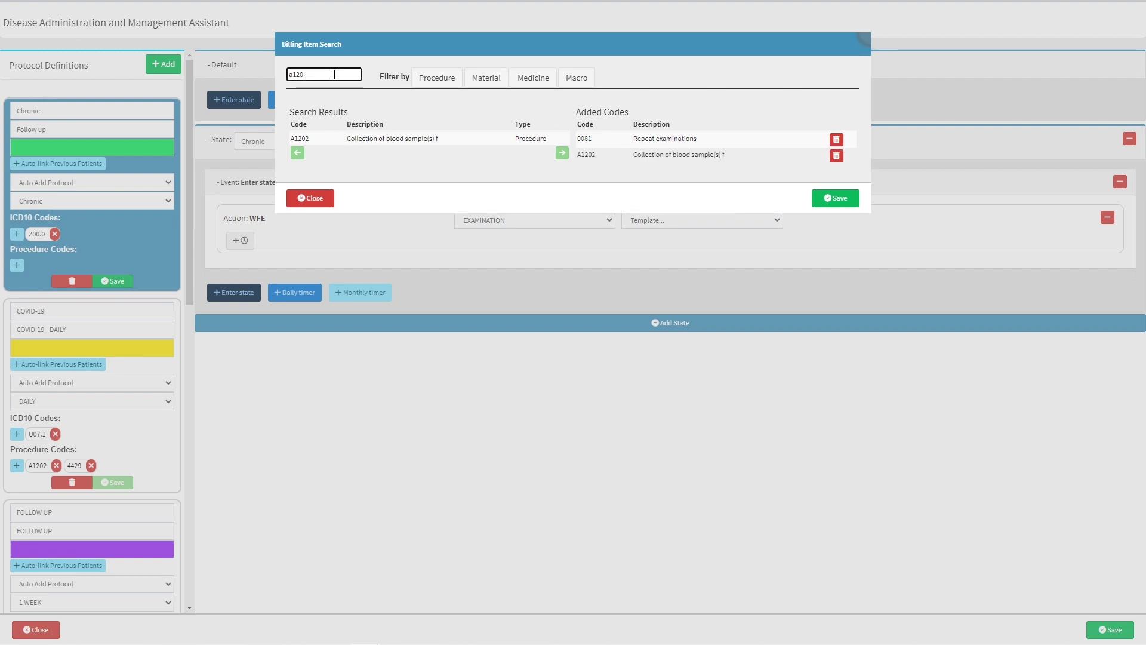
pyautogui.press('BackSpace')
pyautogui.press('BackSpace')
pyautogui.press('BackSpace')
pyautogui.press('BackSpace')
pyautogui.write('4429')
pyautogui.doubleClick(365, 138)
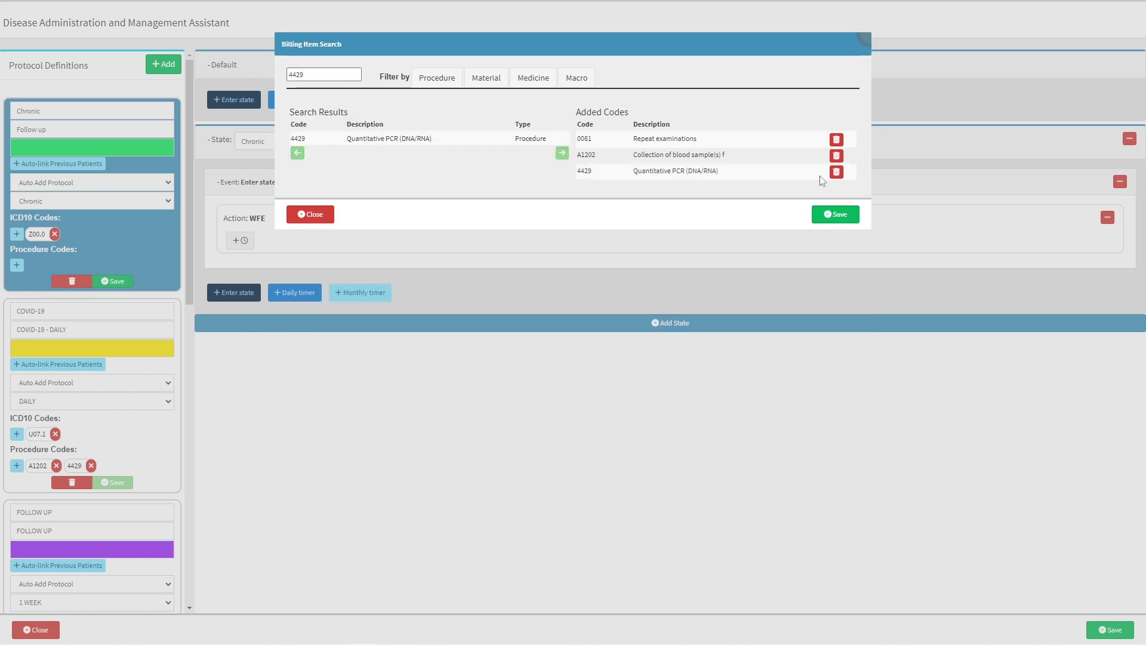
pyautogui.click(836, 173)
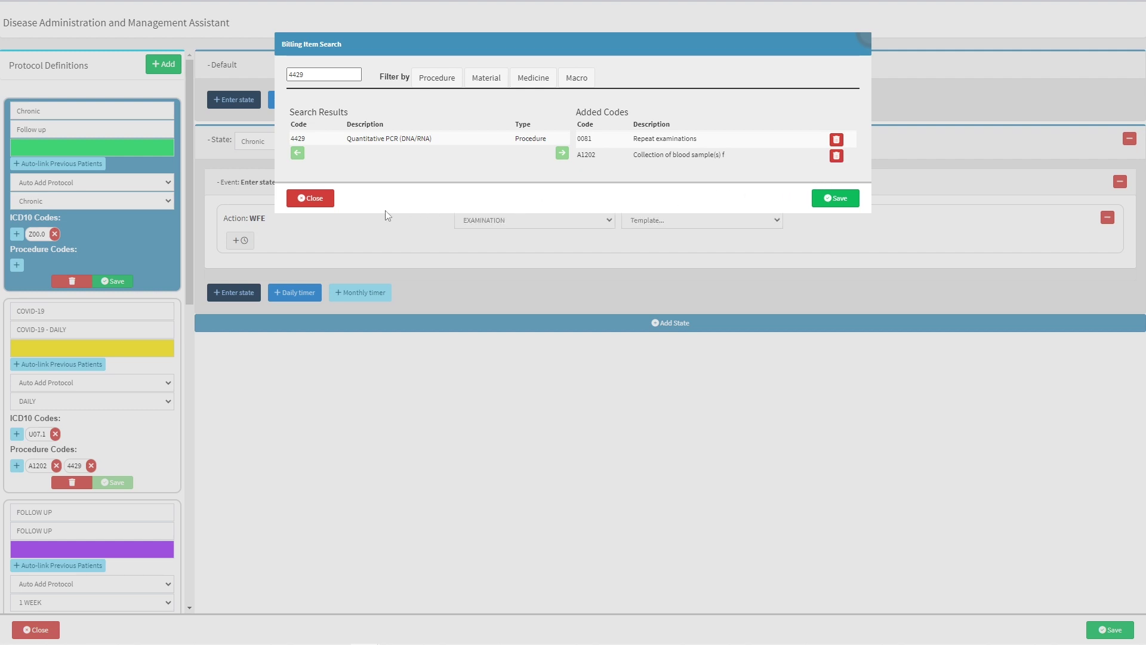
# Try to exit the Billing Item Search without saving, and cancel the exit.
pyautogui.click(333, 210)
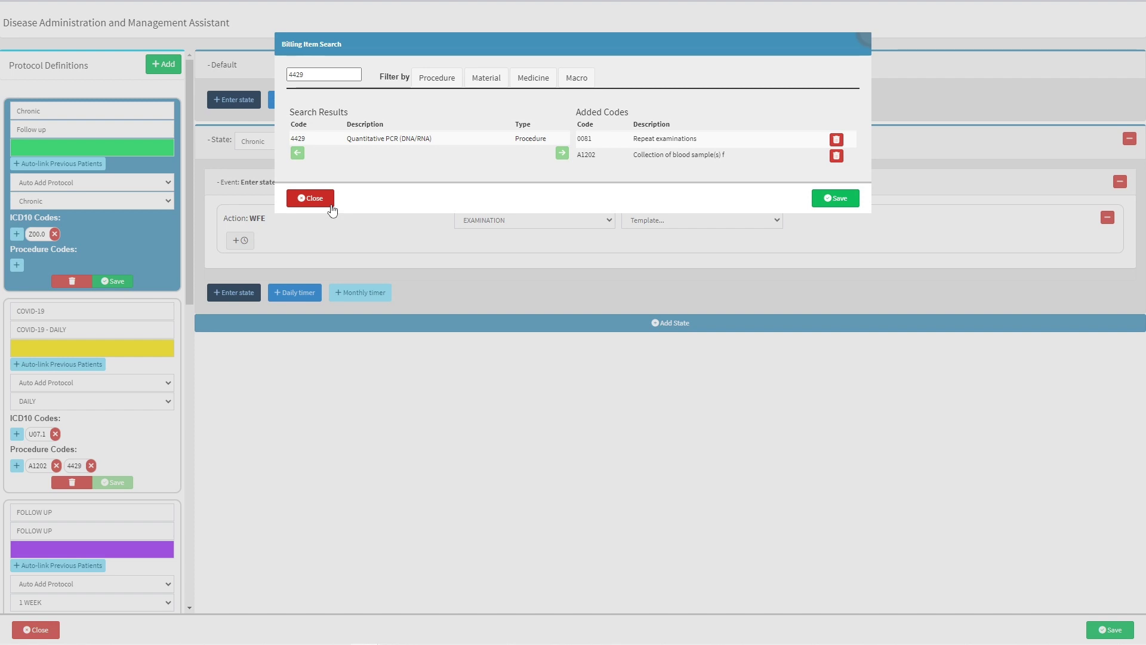
pyautogui.click(332, 210)
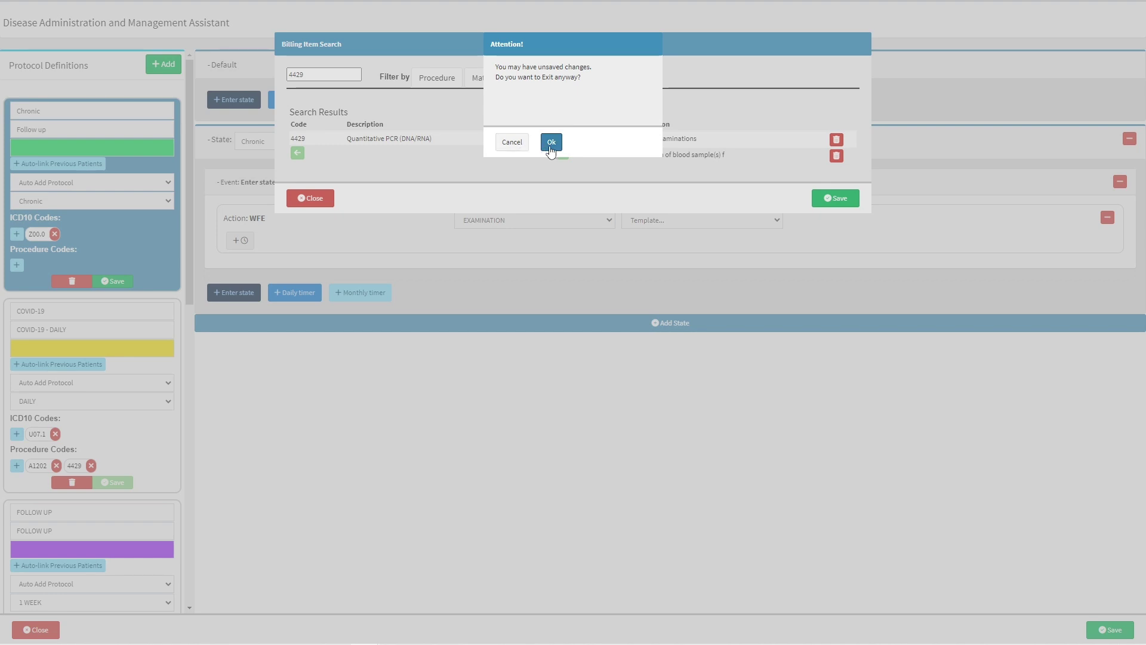
pyautogui.click(549, 148)
pyautogui.click(525, 148)
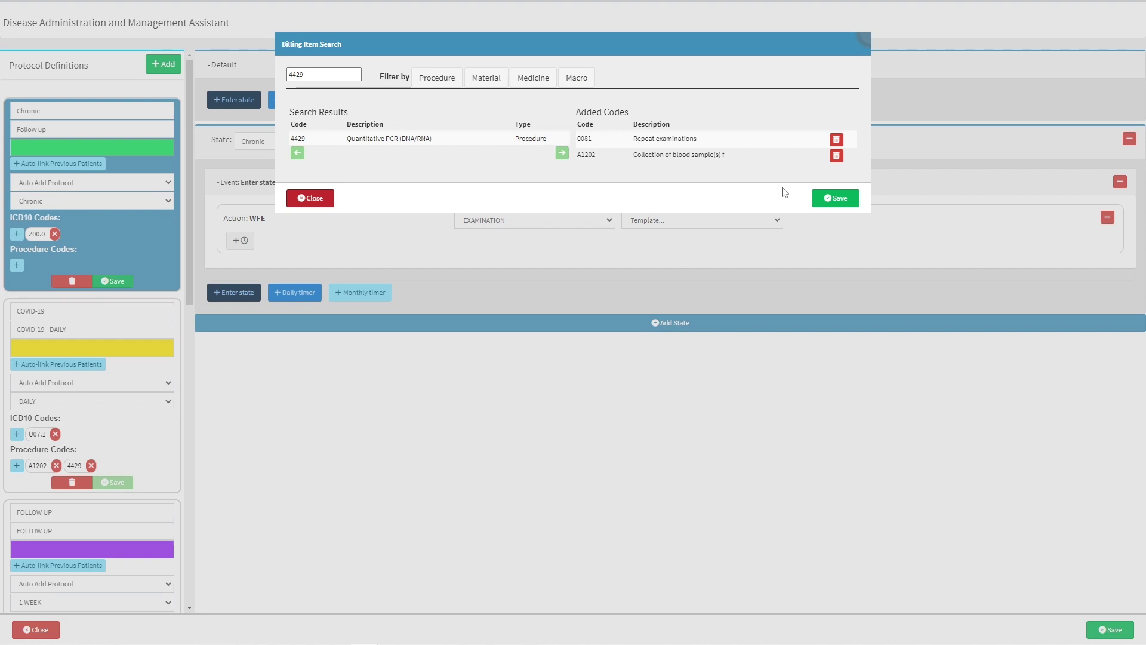
# Save the added procedure codes to the Chronic protocol and save the protocol definition.
pyautogui.click(820, 201)
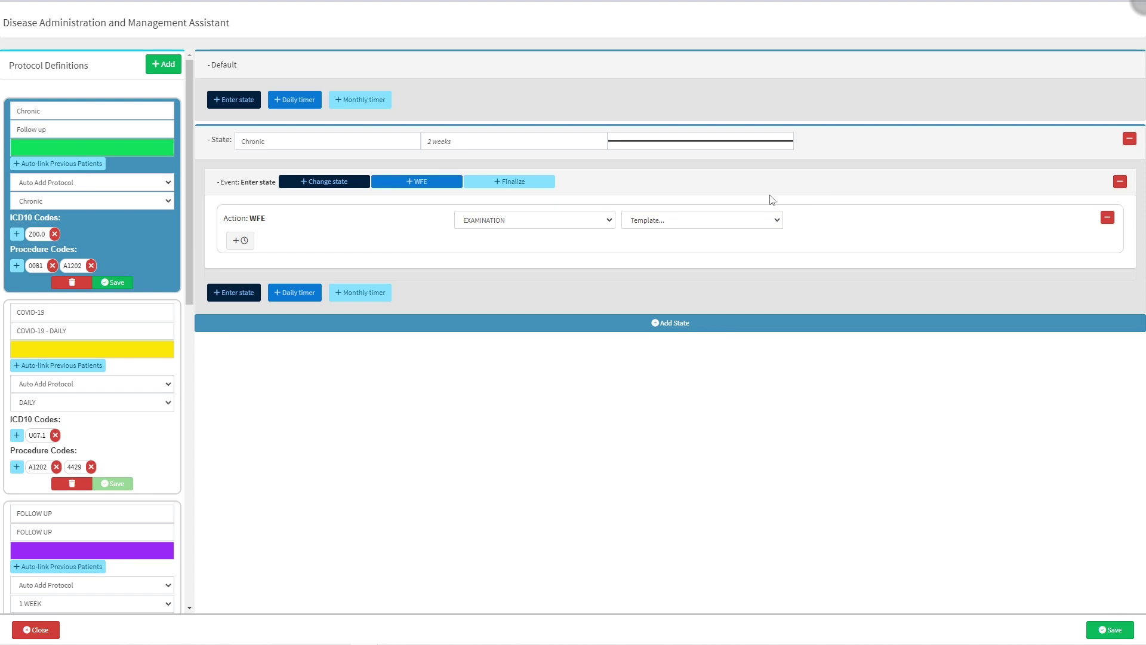
pyautogui.click(93, 266)
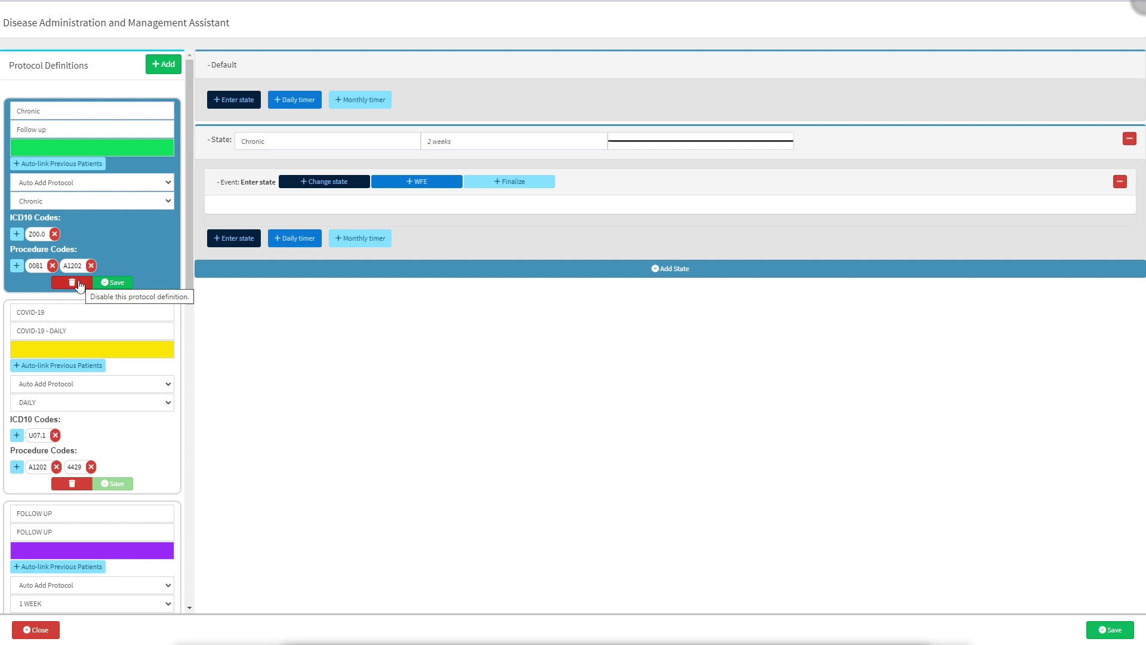
pyautogui.click(111, 284)
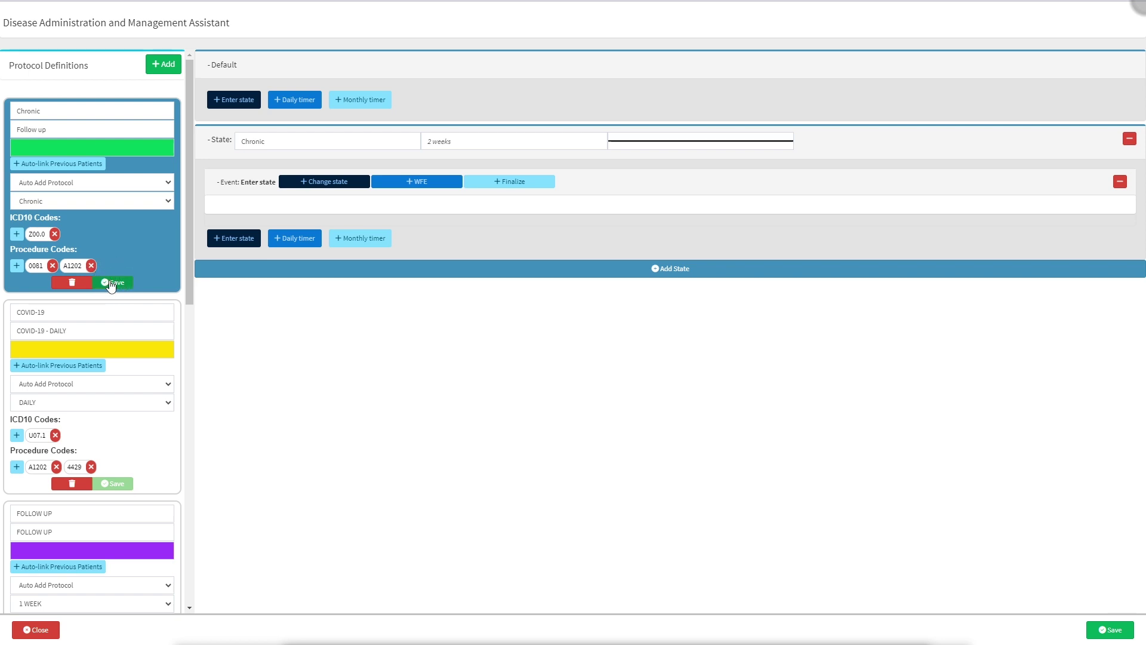